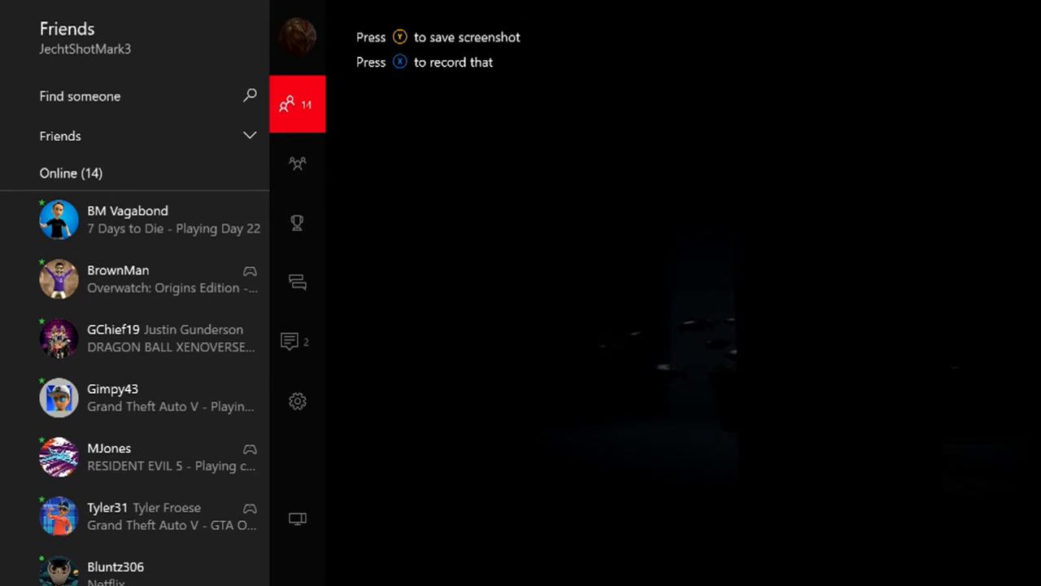
key("Down")
key("Down")
key("Escape")
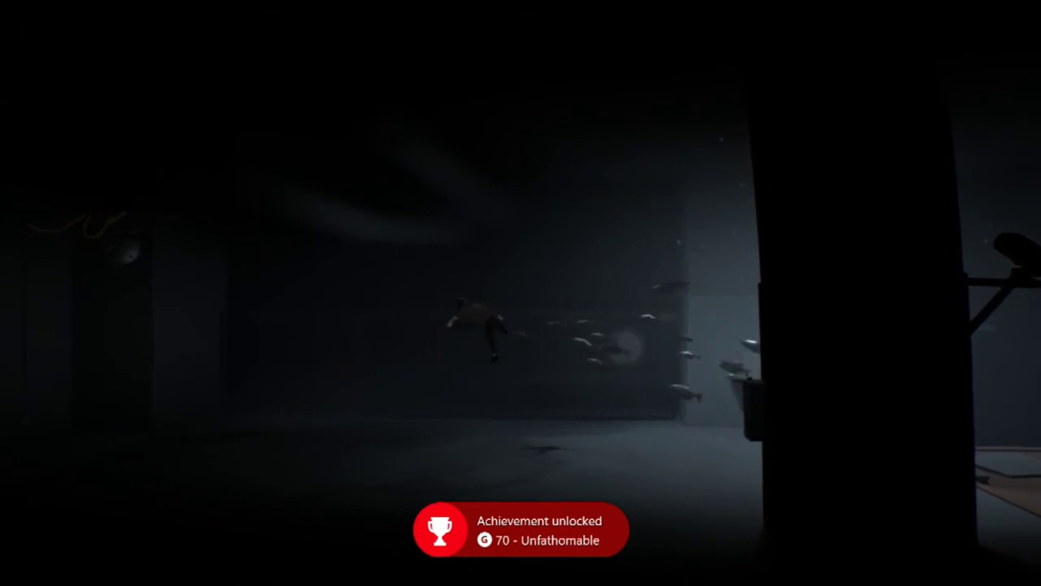
key("Right")
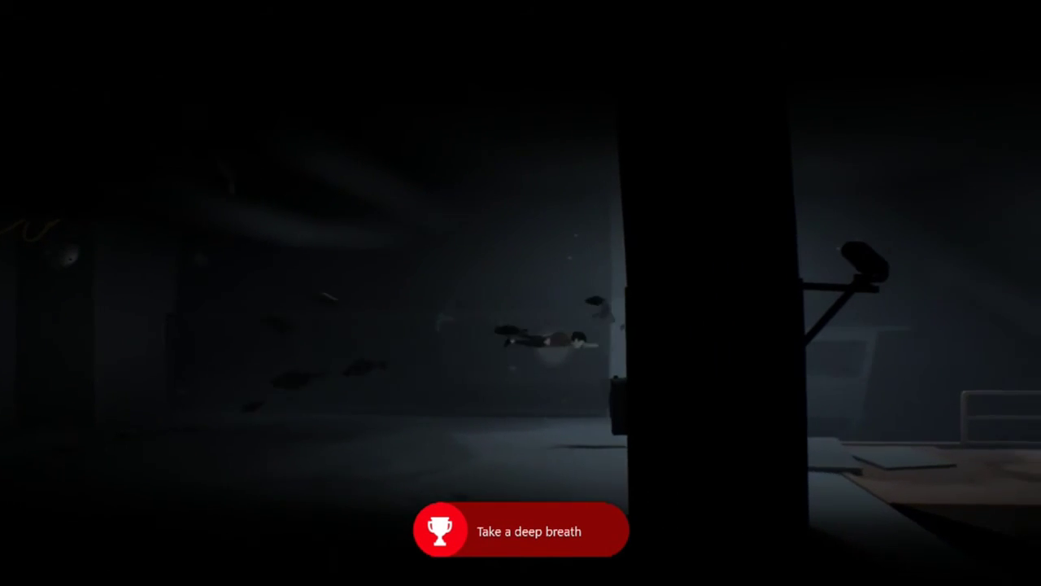
key("Right")
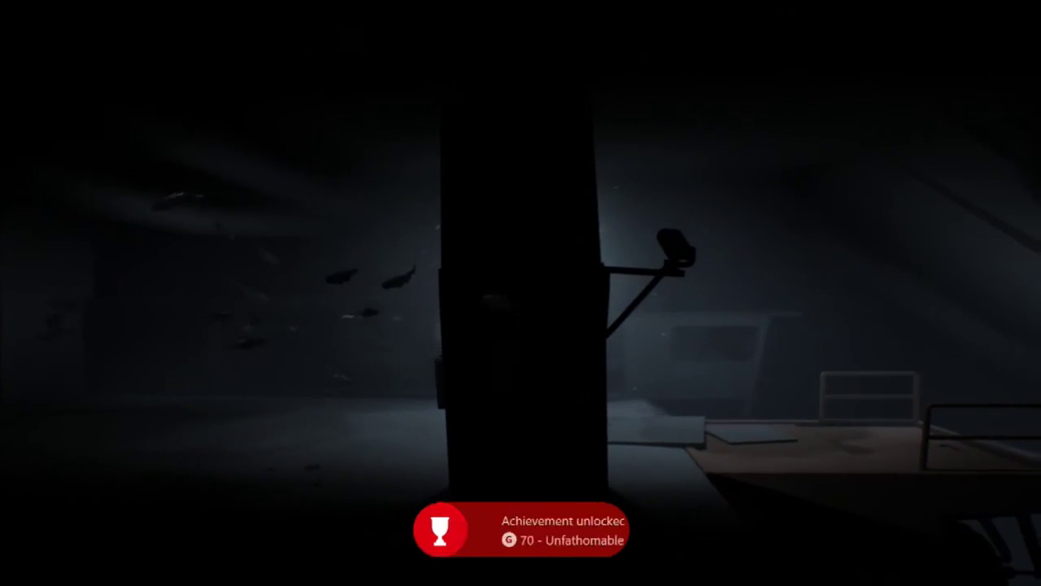
key("Right")
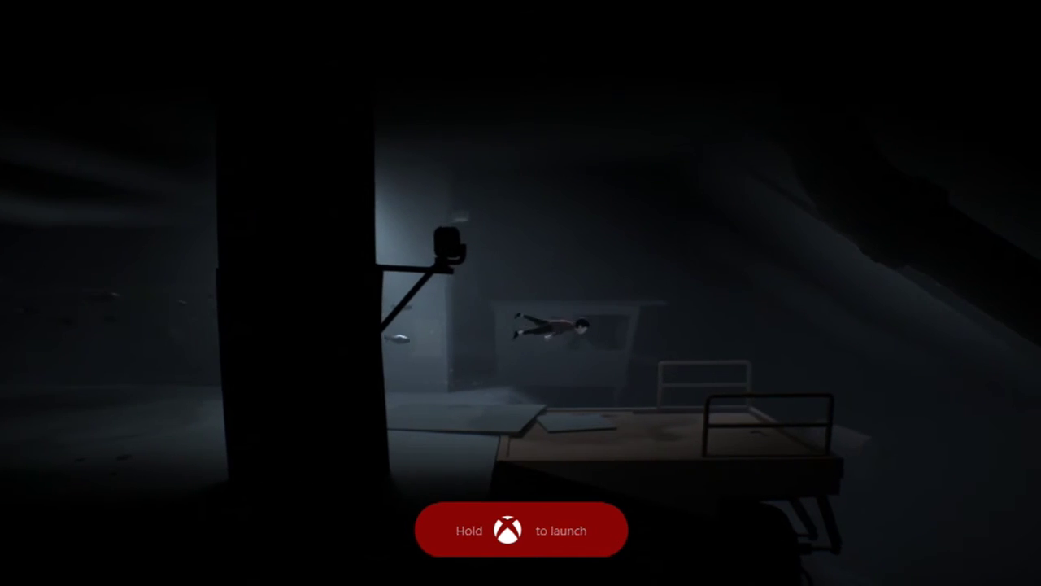